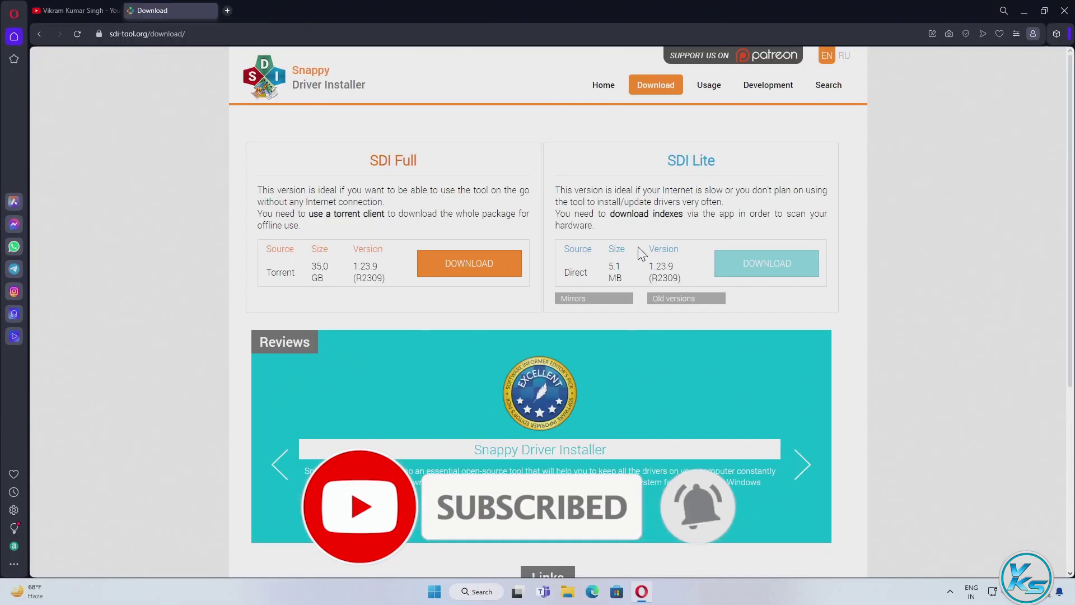
Step: Download the SDI Lite package from the Direct source and minimize the browser
click(588, 300)
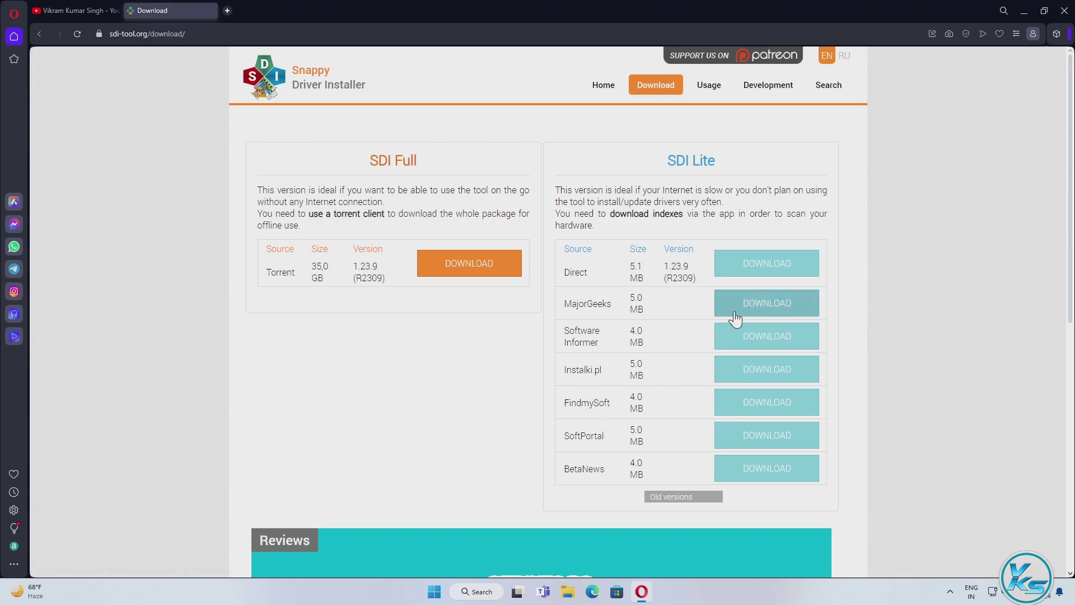
click(759, 273)
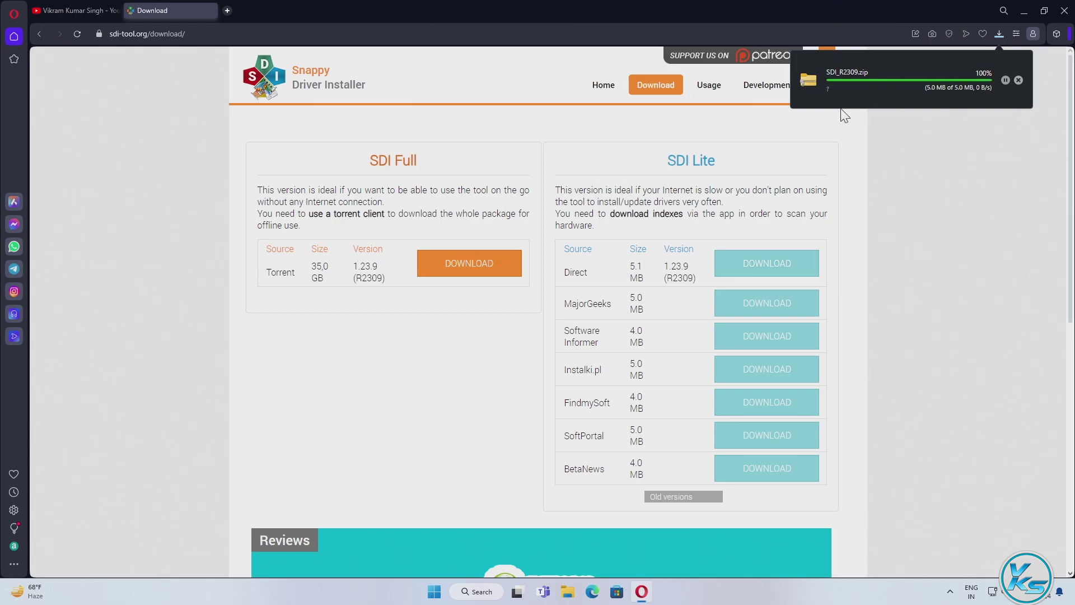
click(1023, 13)
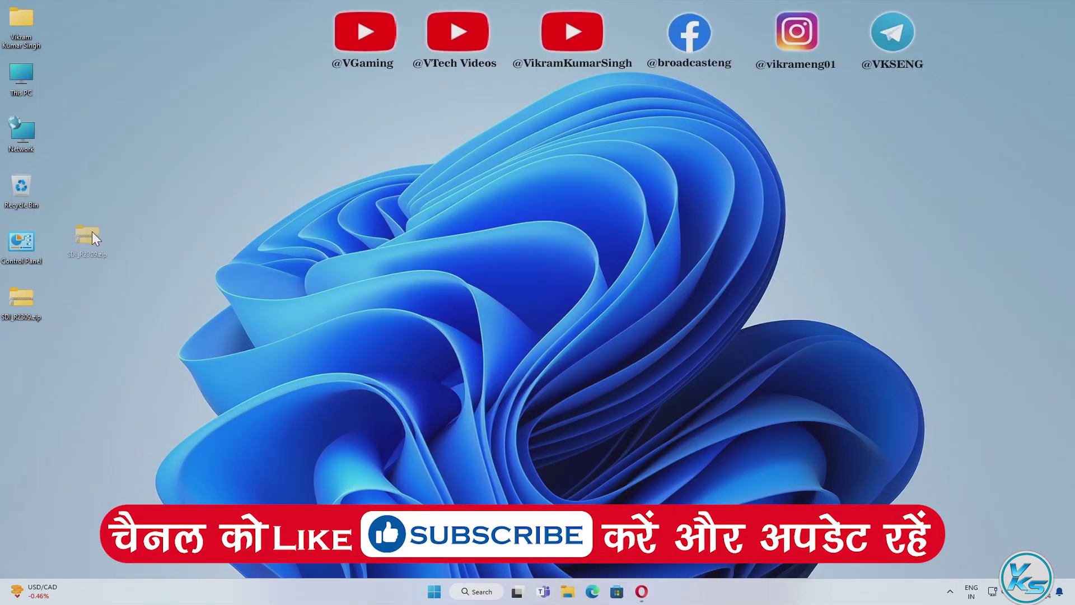
Step: Move SDI_R2309.zip to an open spot on the desktop and extract it to the SDI_R2309 desktop folder
drag(146, 125, 147, 127)
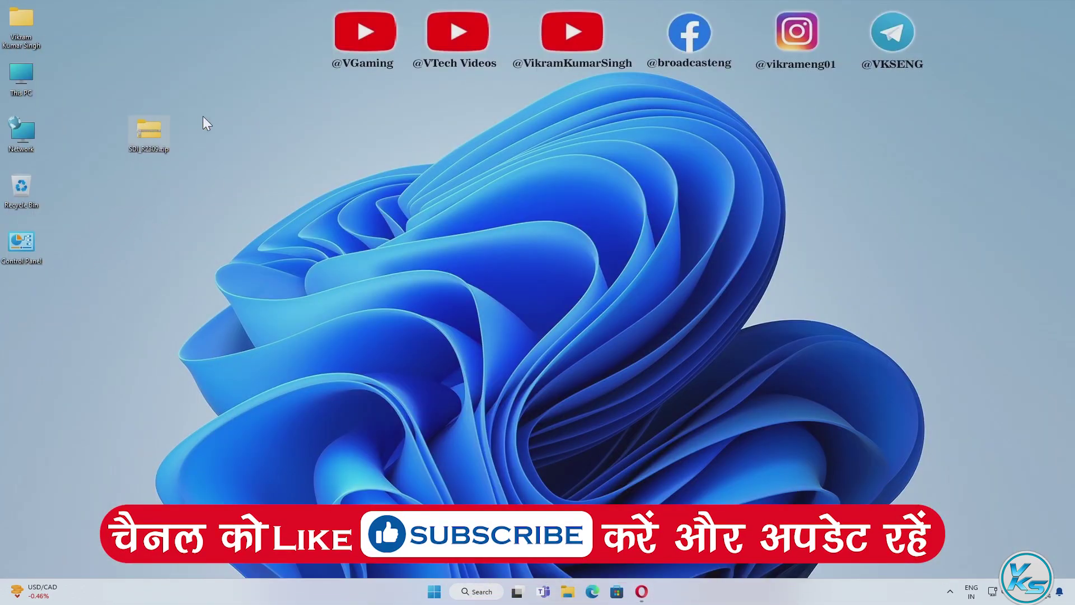
right_click(144, 129)
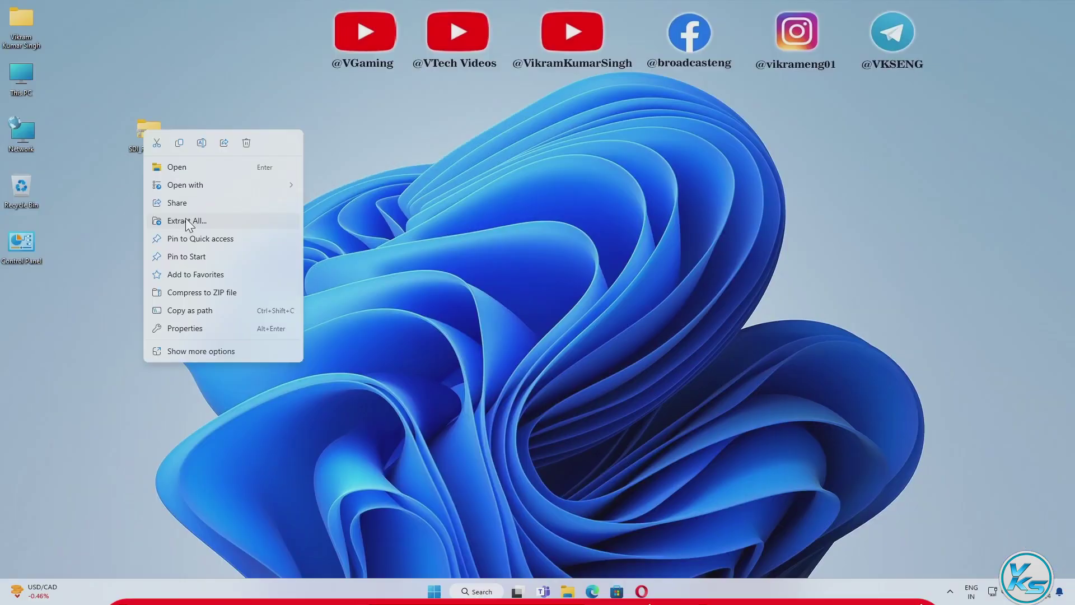
click(188, 220)
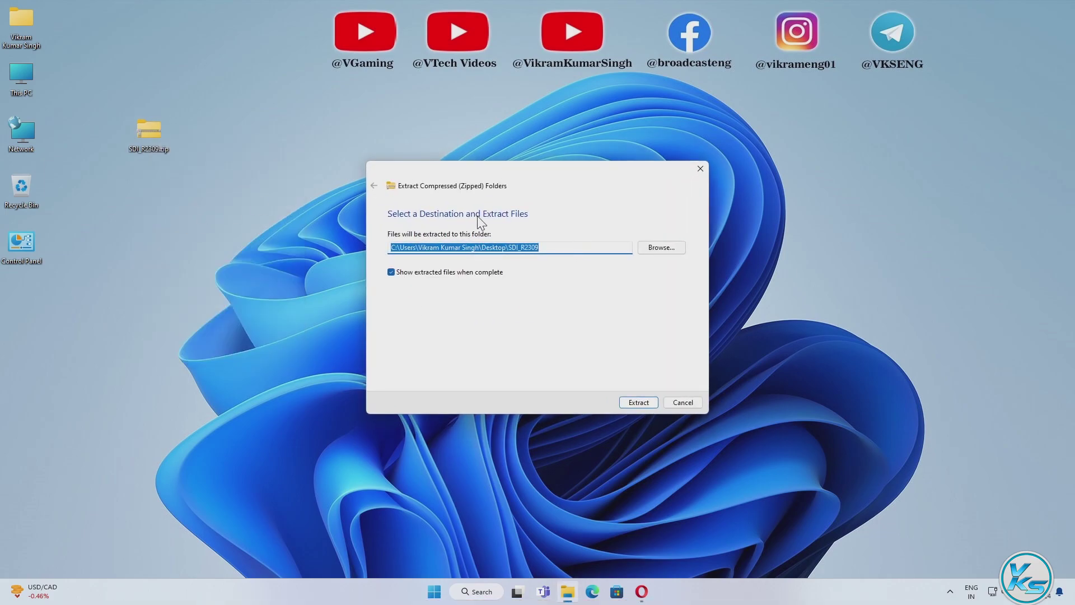
click(632, 403)
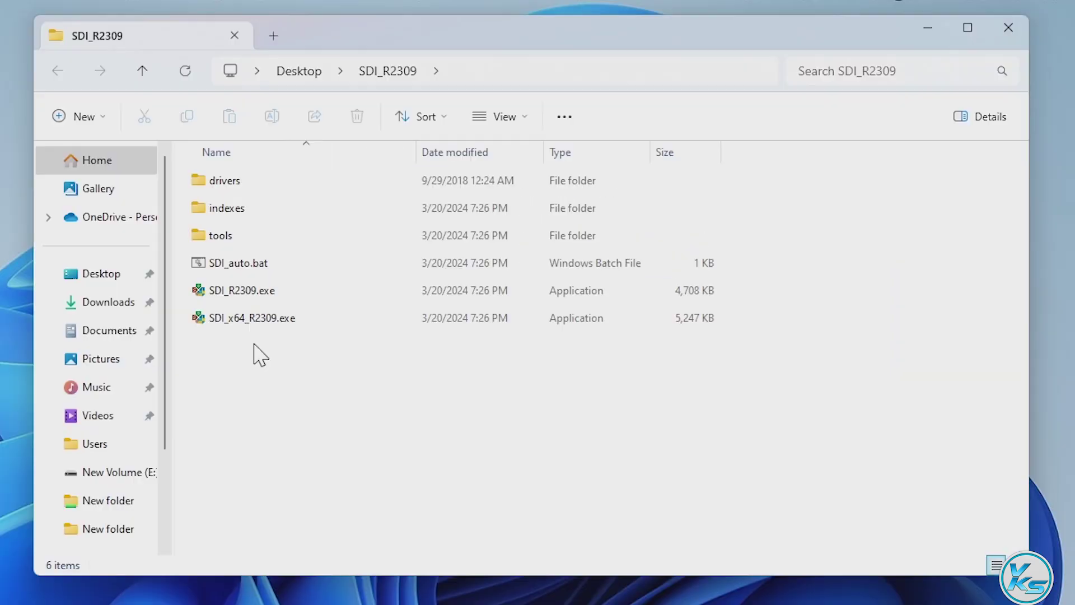
Step: Check the system type in This PC's properties to choose between SDI_R2309.exe and SDI_x64_R2309.exe
click(236, 295)
click(239, 323)
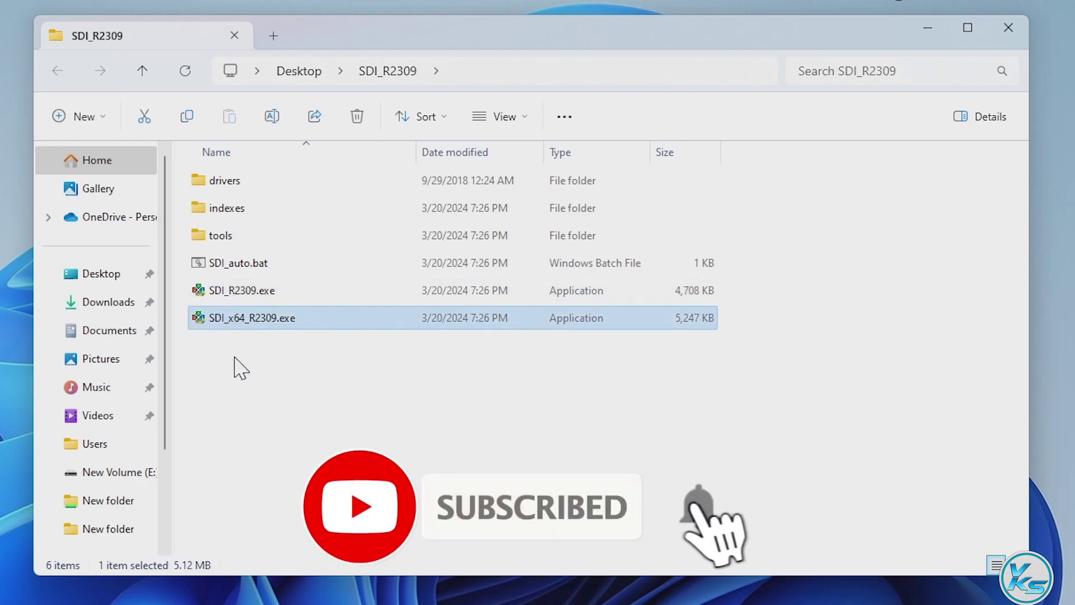
click(219, 296)
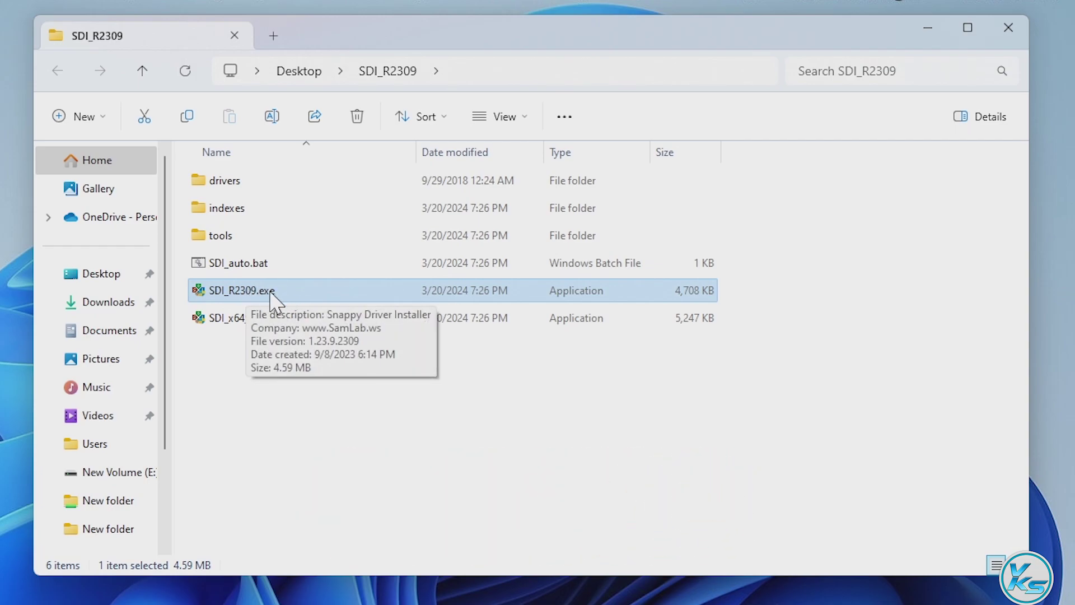
click(247, 320)
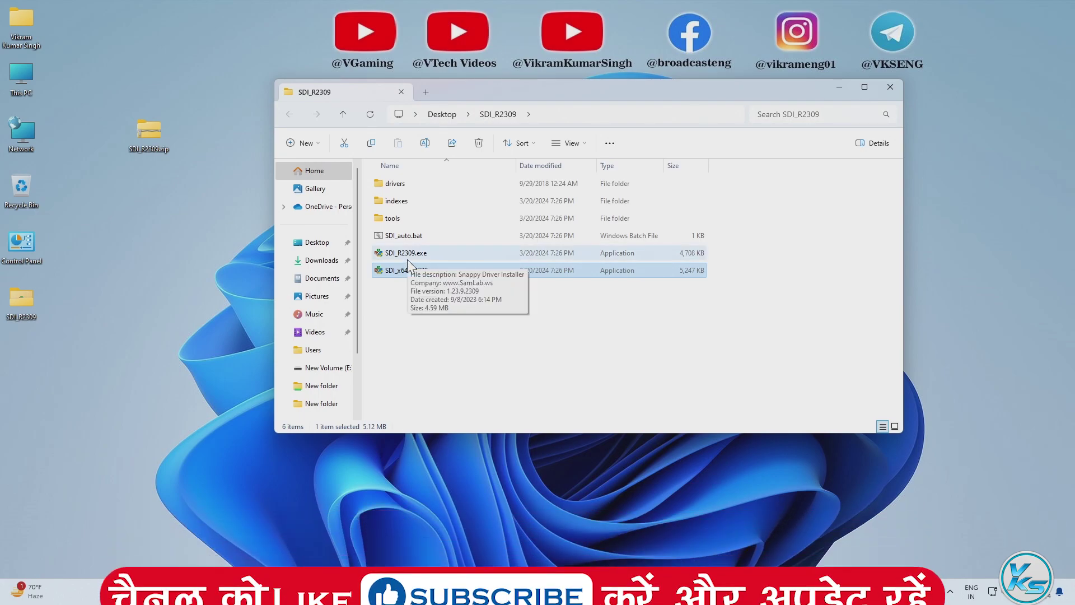
right_click(18, 76)
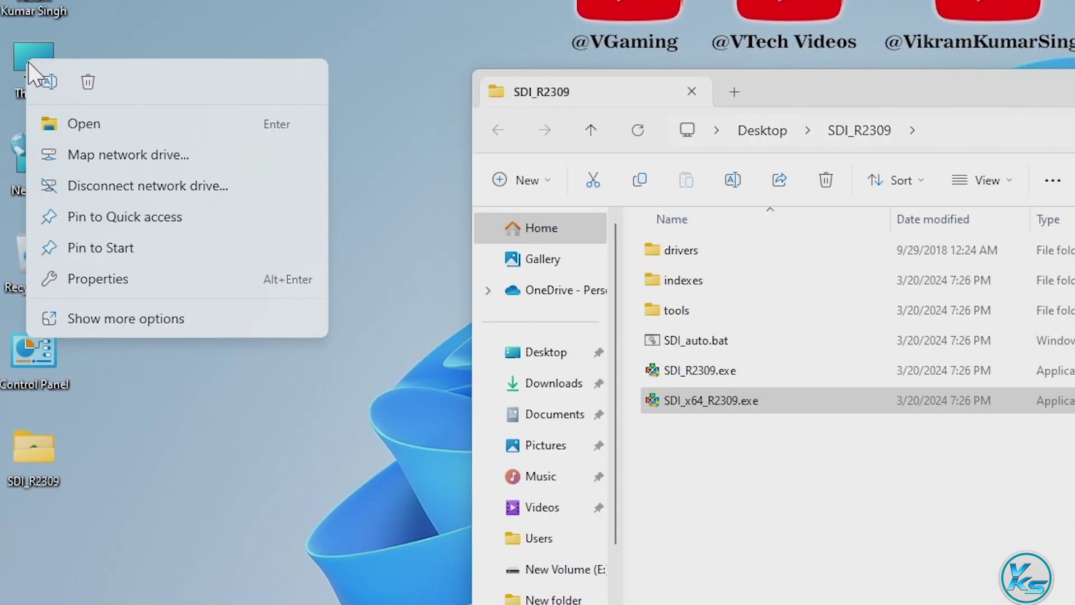
click(106, 277)
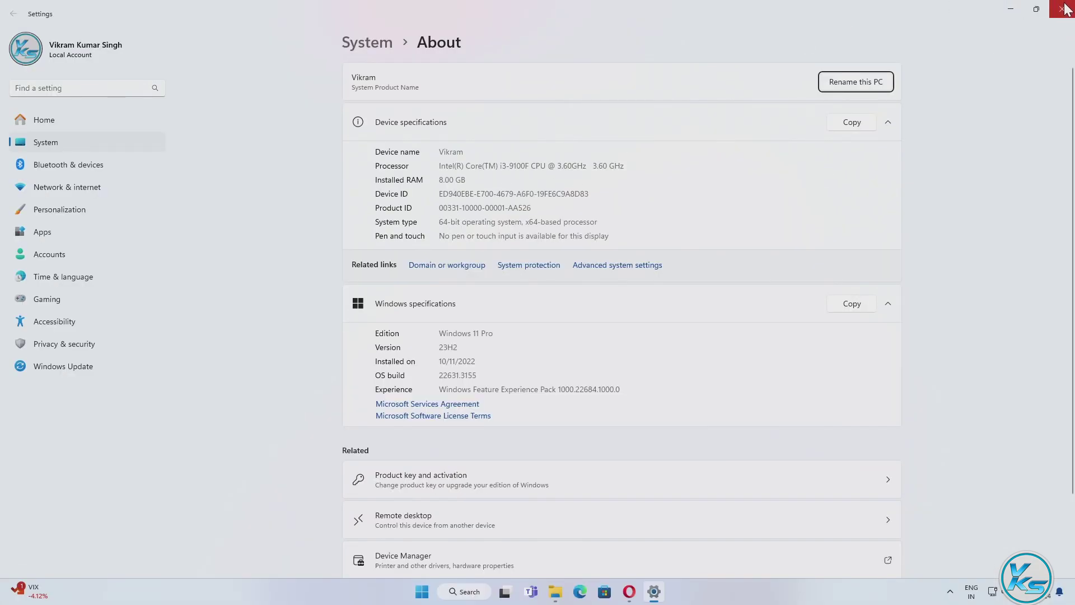
click(1065, 9)
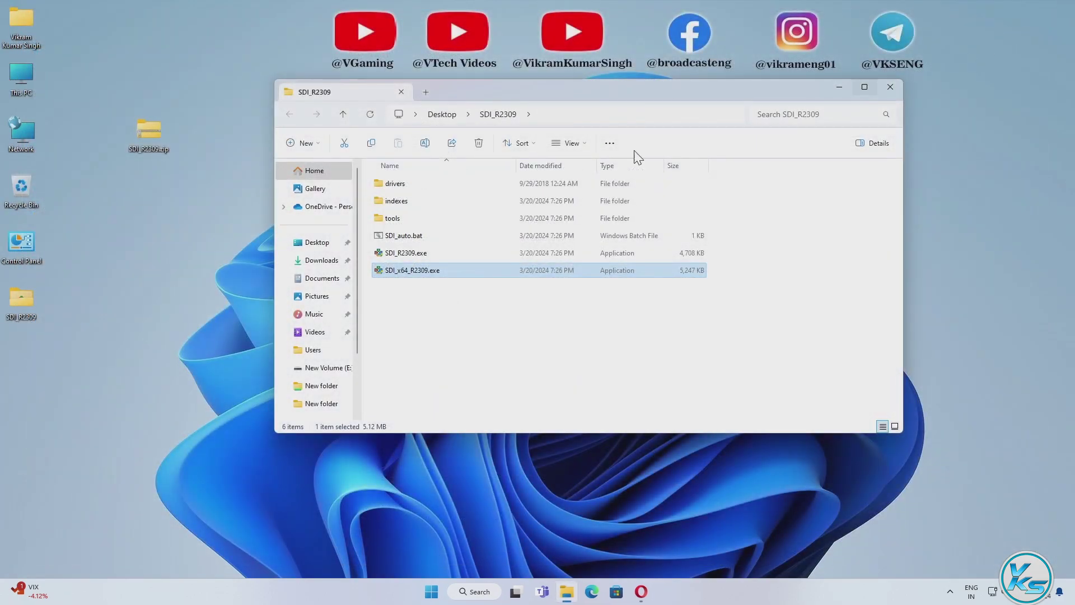
Step: Run SDI_x64_R2309.exe as administrator with network access allowed, and download the indexes only
right_click(395, 271)
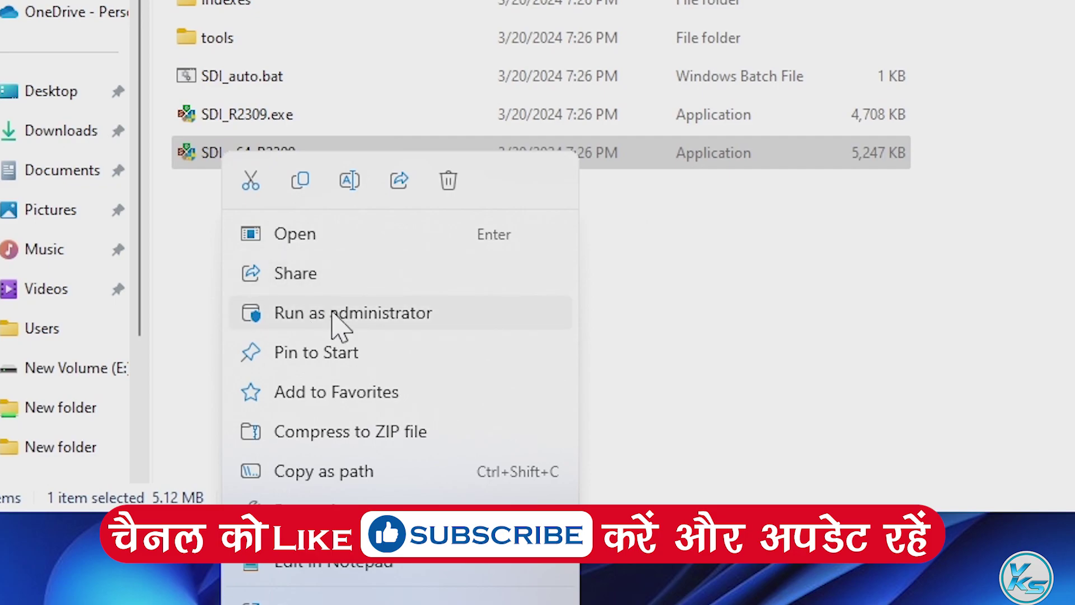
click(330, 315)
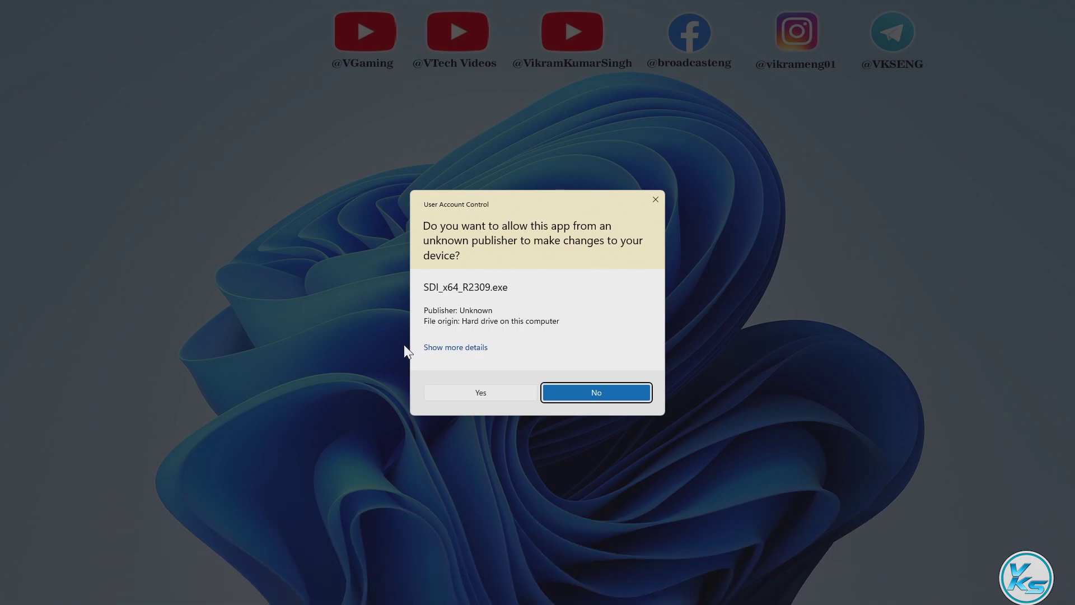
click(437, 393)
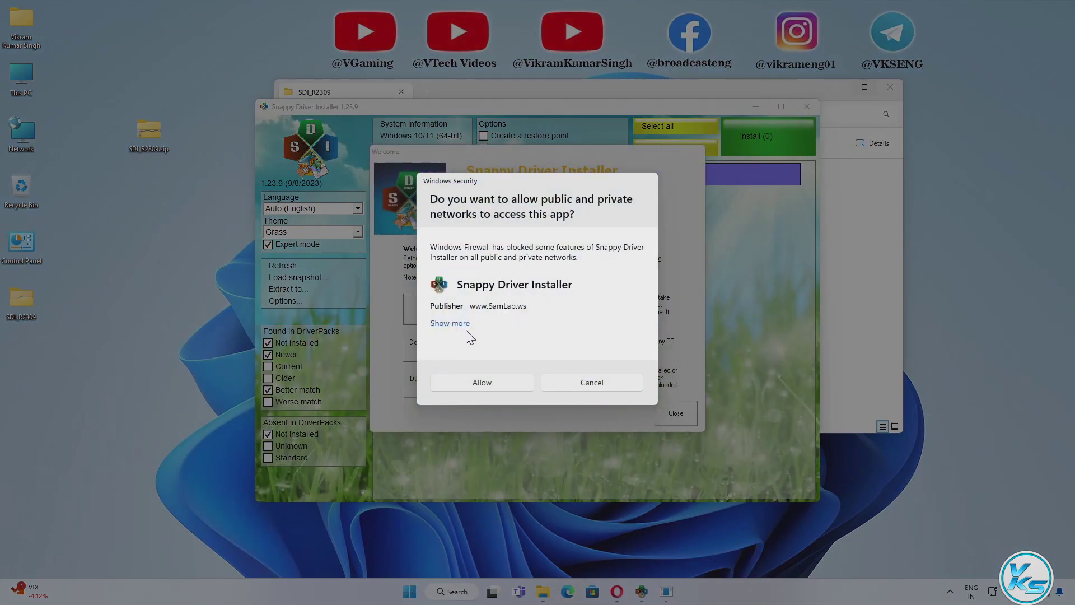
click(477, 380)
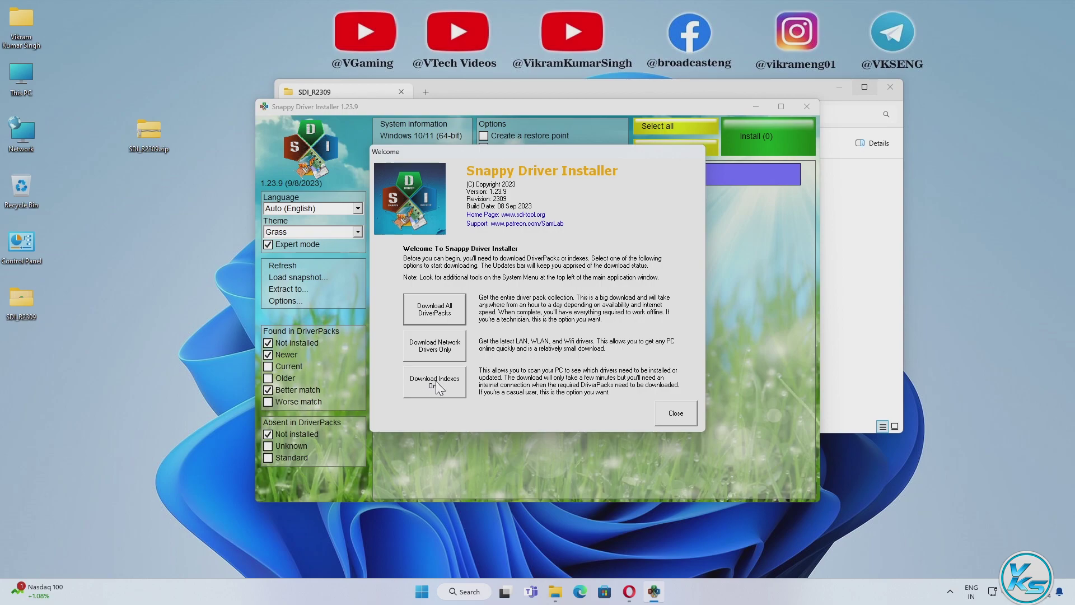
click(437, 381)
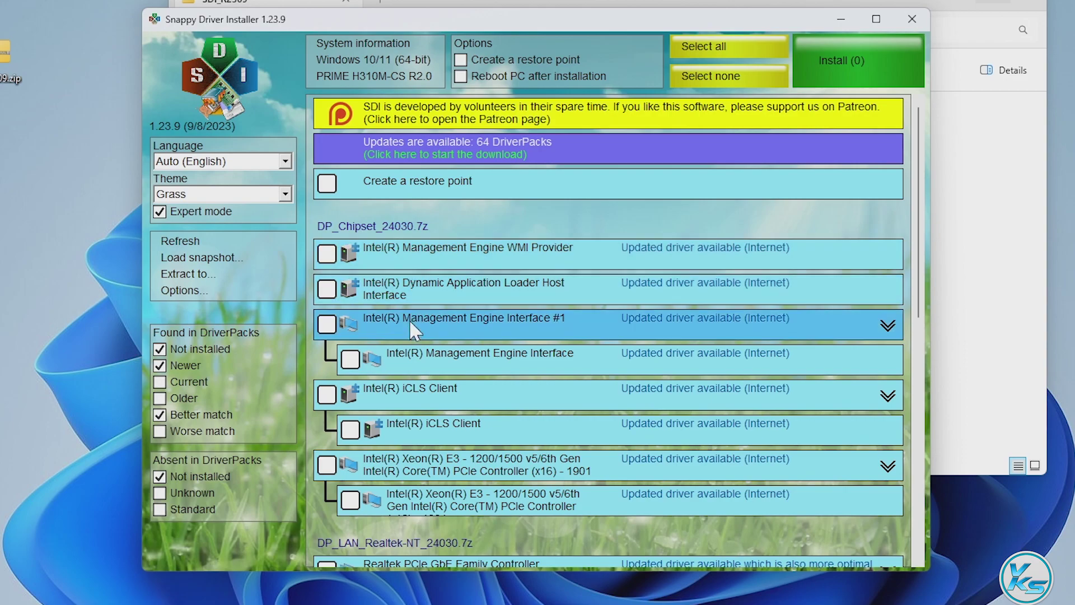
Step: Review the list of available driver updates across the chipset, LAN, mass storage and sound packs
scroll(410, 364, down, 1)
scroll(411, 365, down, 1)
scroll(411, 378, down, 1)
scroll(412, 378, down, 1)
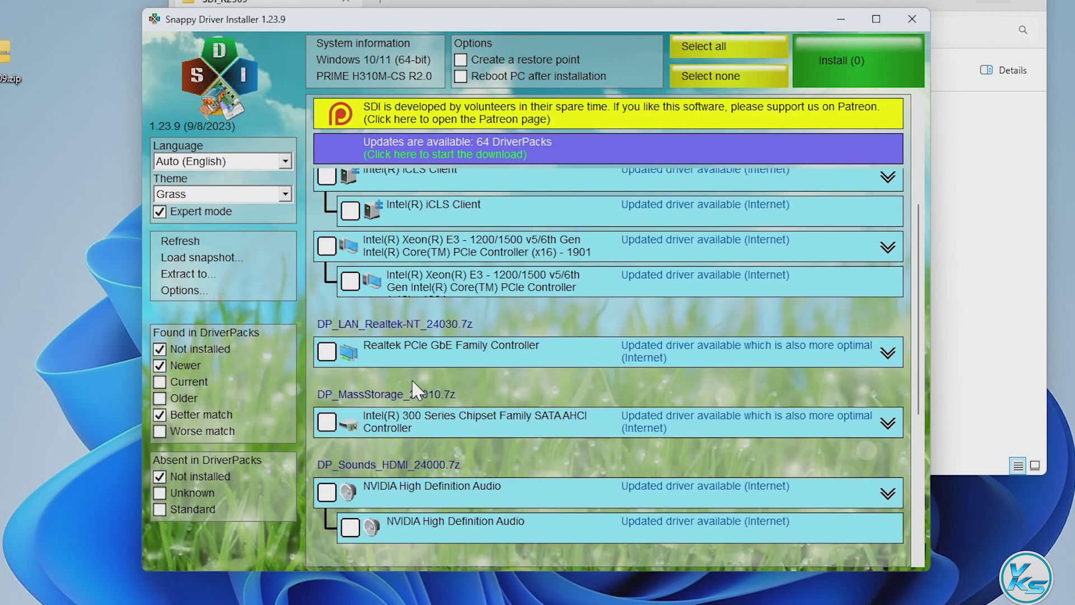
scroll(412, 379, up, 1)
scroll(412, 379, down, 1)
scroll(411, 379, up, 1)
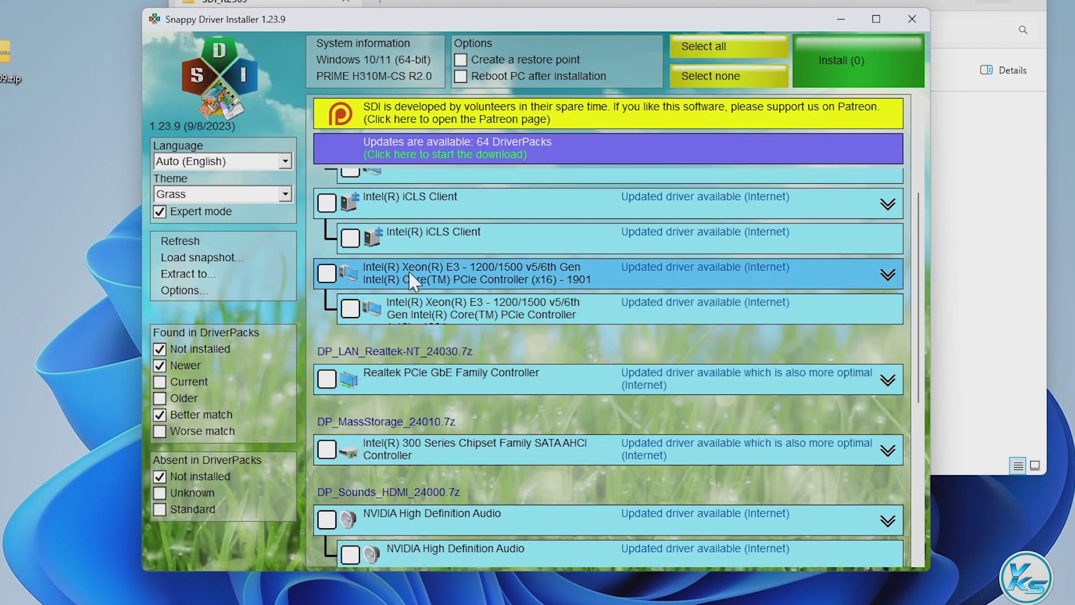
scroll(411, 255, up, 1)
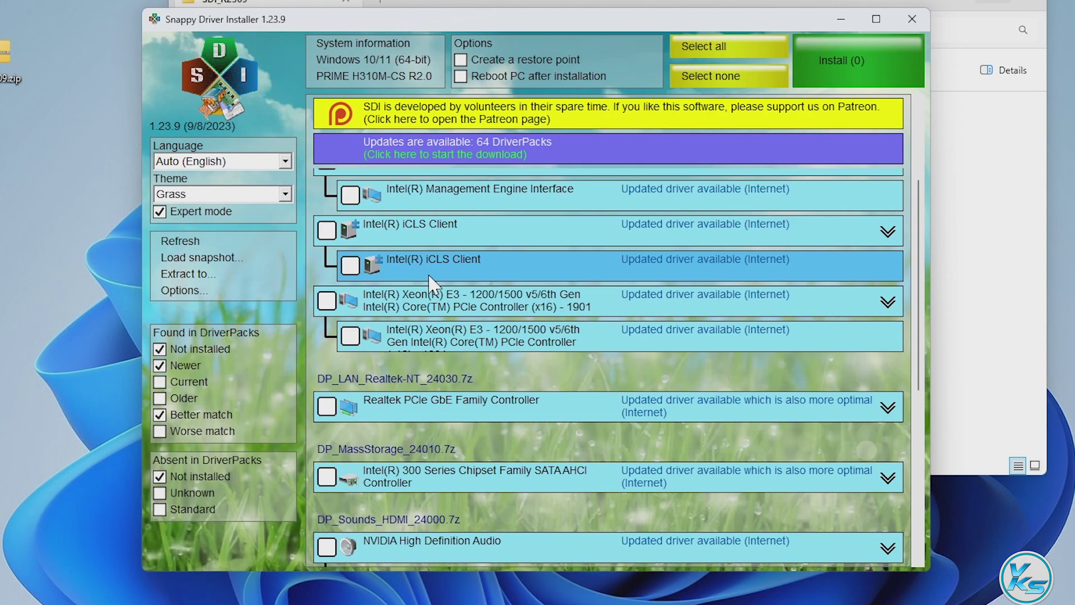
scroll(505, 280, up, 3)
scroll(505, 260, up, 1)
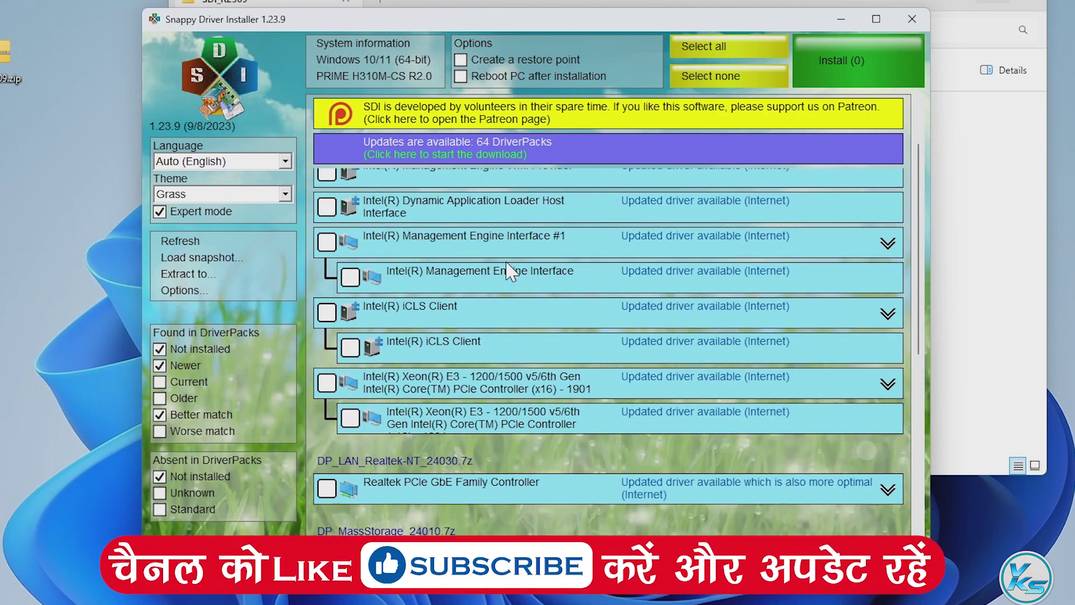
scroll(448, 266, up, 2)
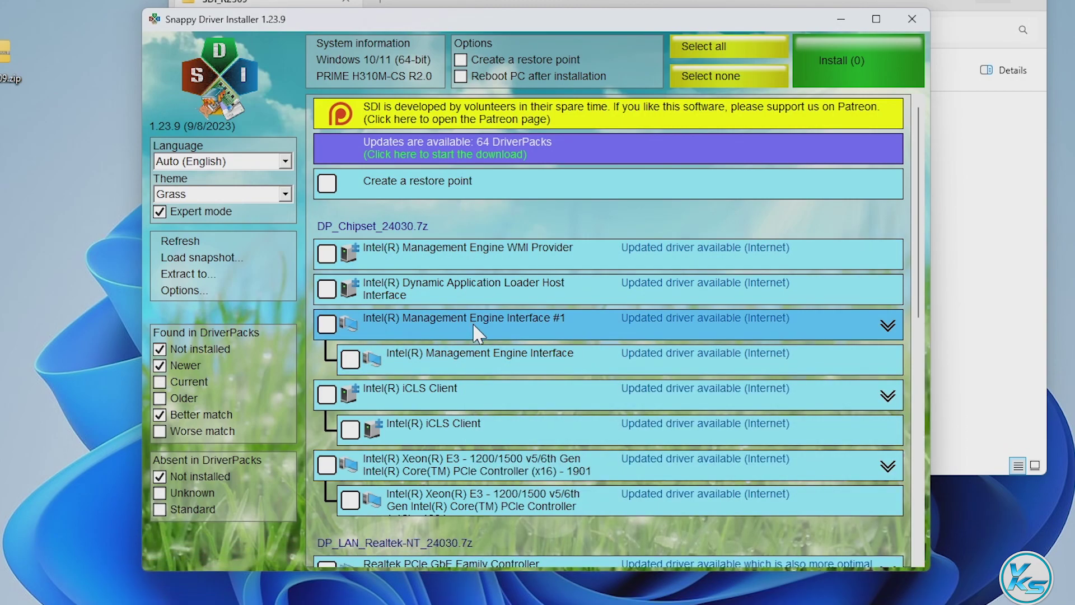
Step: Enable creating a restore point and select the Intel Management Engine WMI Provider and Dynamic Application Loader Host Interface drivers
mouse_move(463, 327)
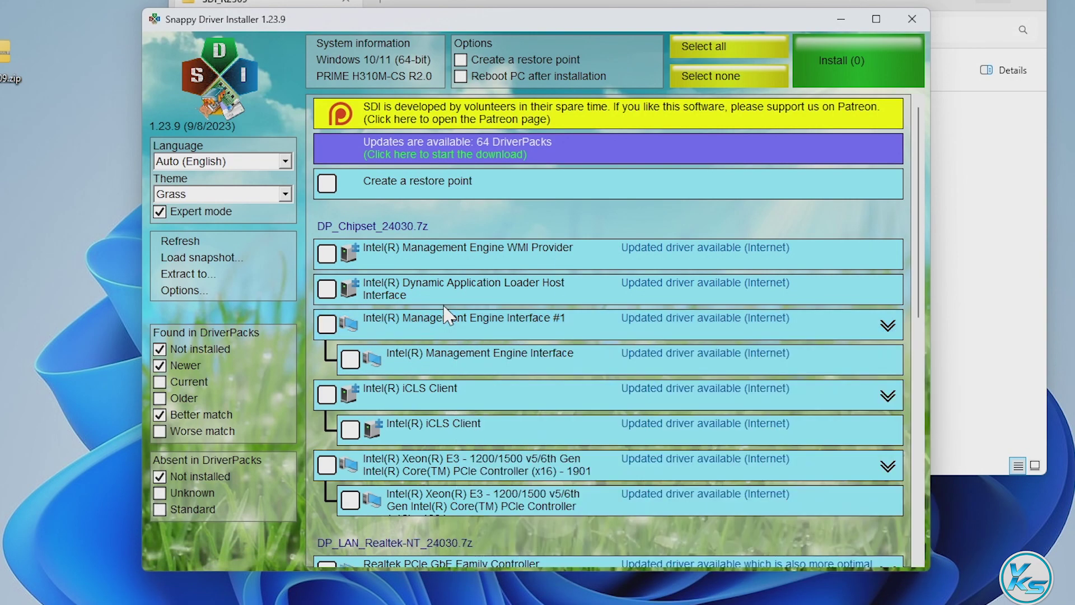
click(462, 63)
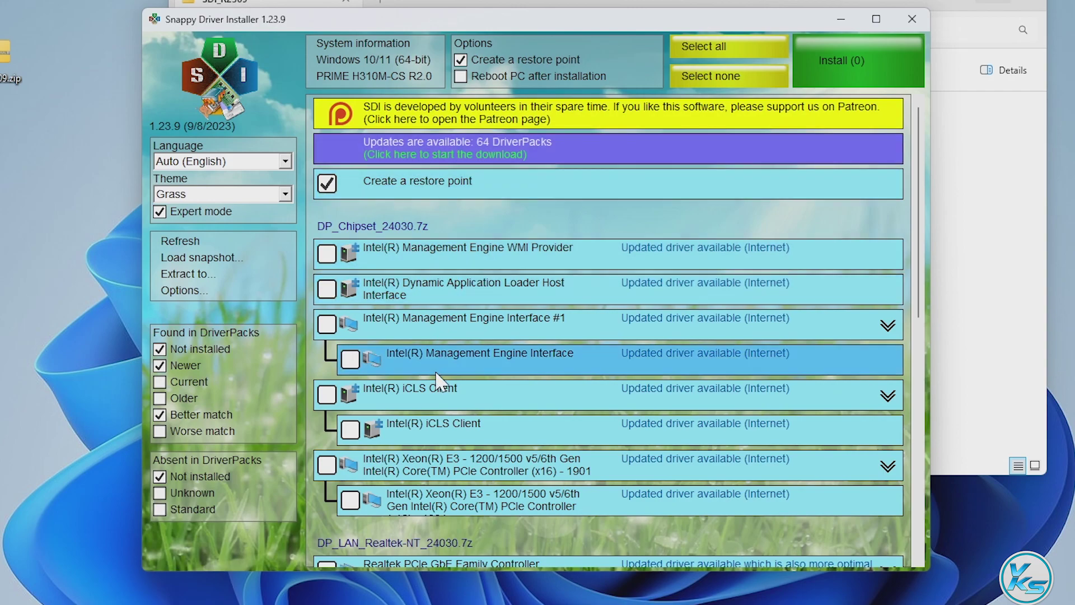
mouse_move(433, 372)
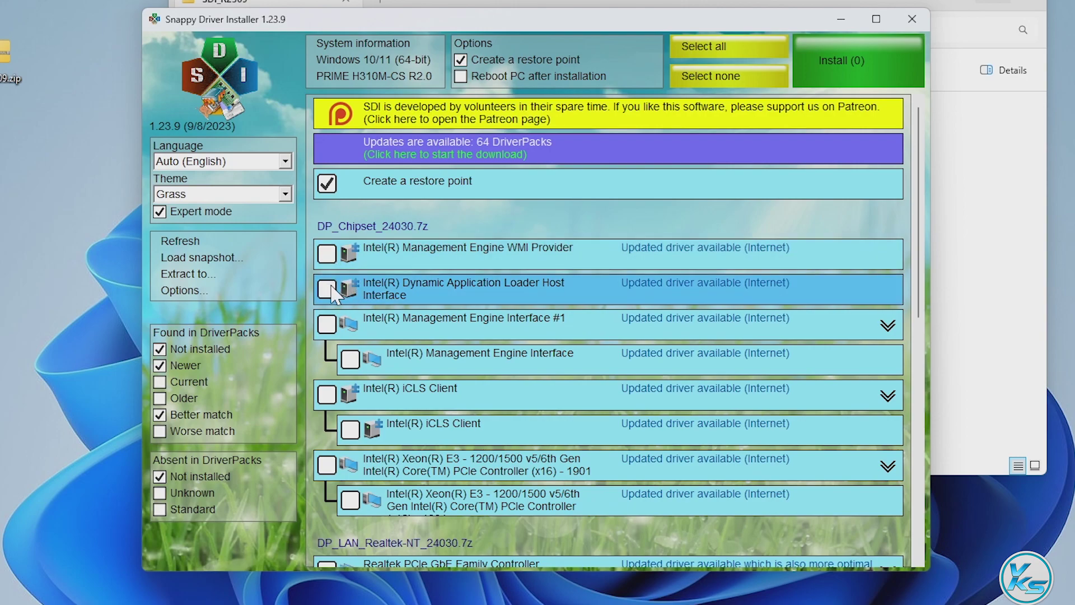
click(335, 257)
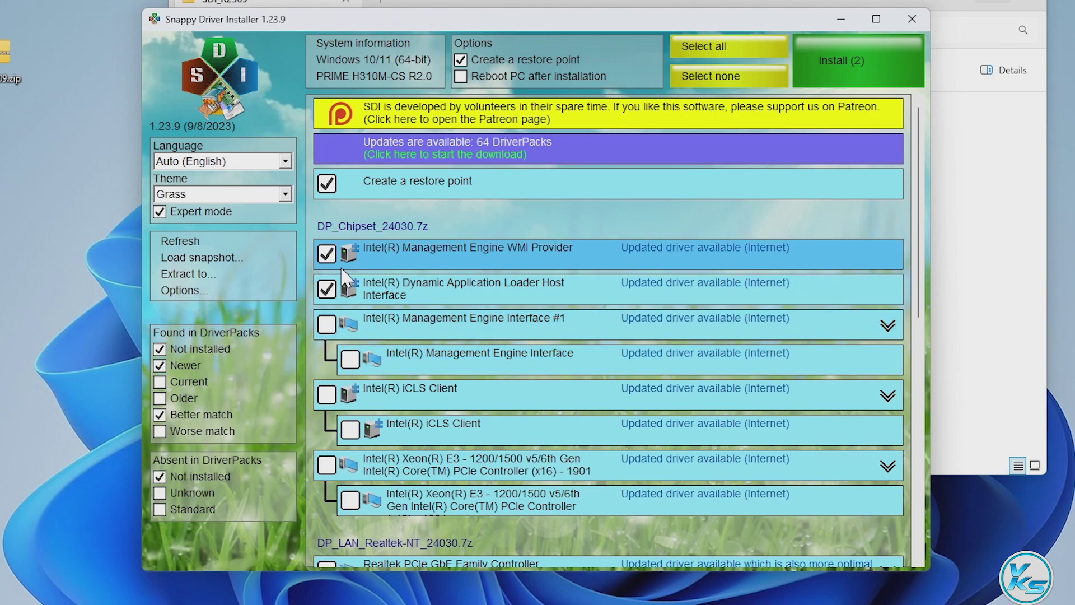
scroll(341, 336, down, 3)
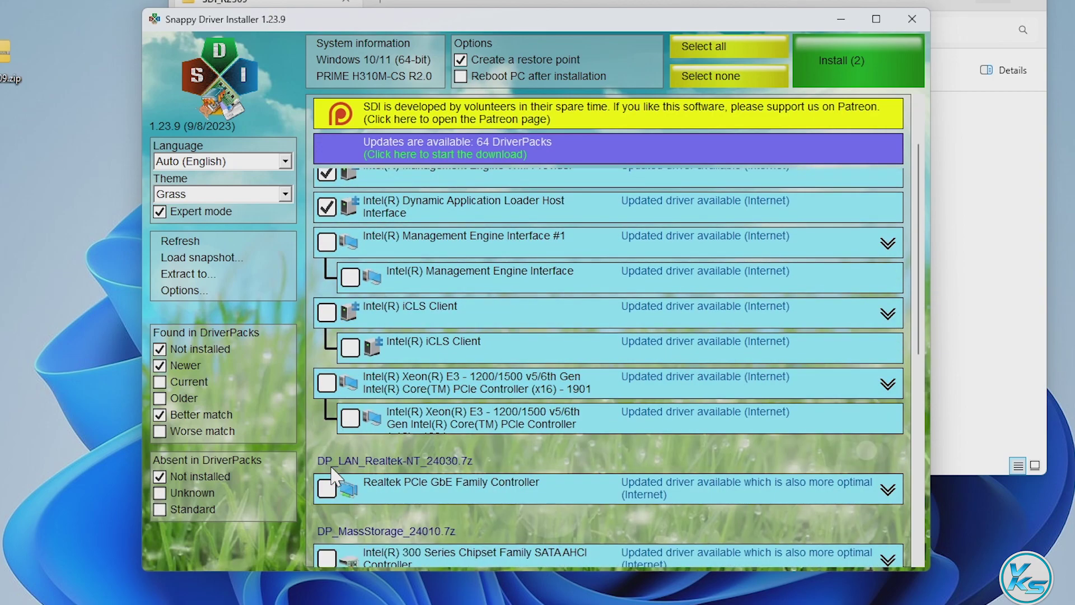